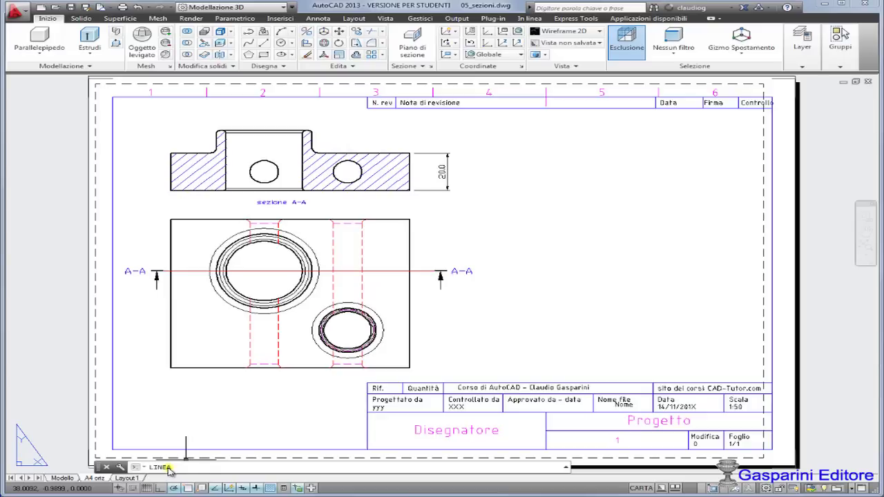
Step: Review the recent commands list and the autocomplete suggestions for LI on the command line
mouse_move(100, 468)
mouse_down()
mouse_move(108, 434)
mouse_move(119, 468)
mouse_up()
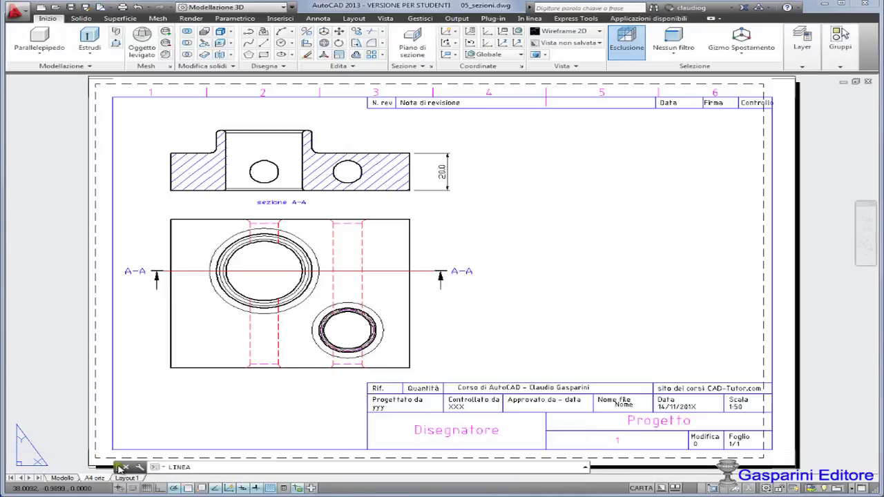
mouse_move(119, 468)
mouse_down()
mouse_move(122, 434)
mouse_move(124, 468)
mouse_up()
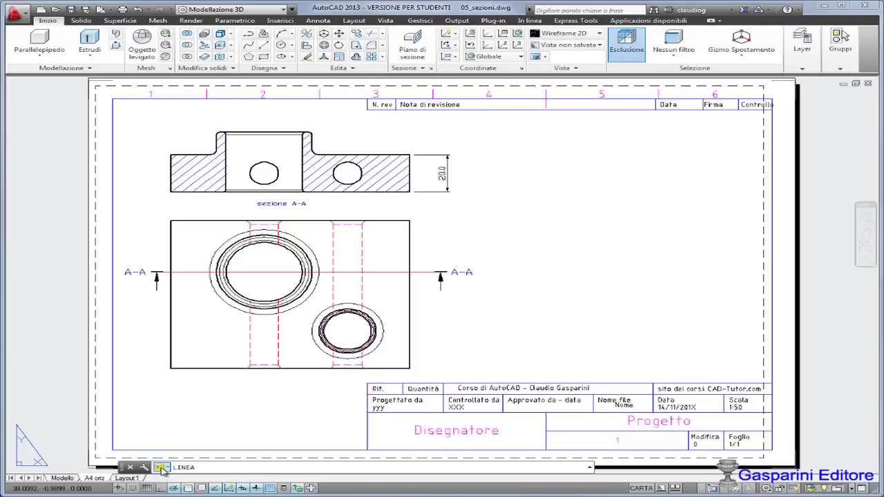
click(164, 467)
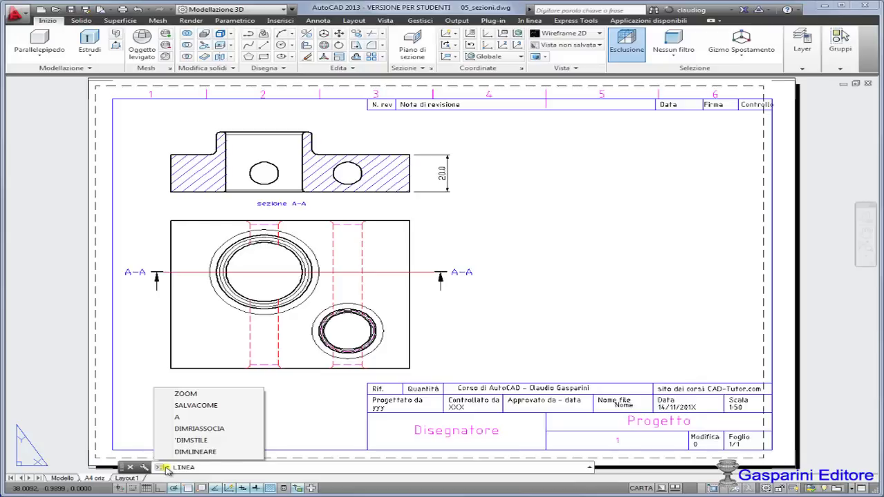
click(225, 469)
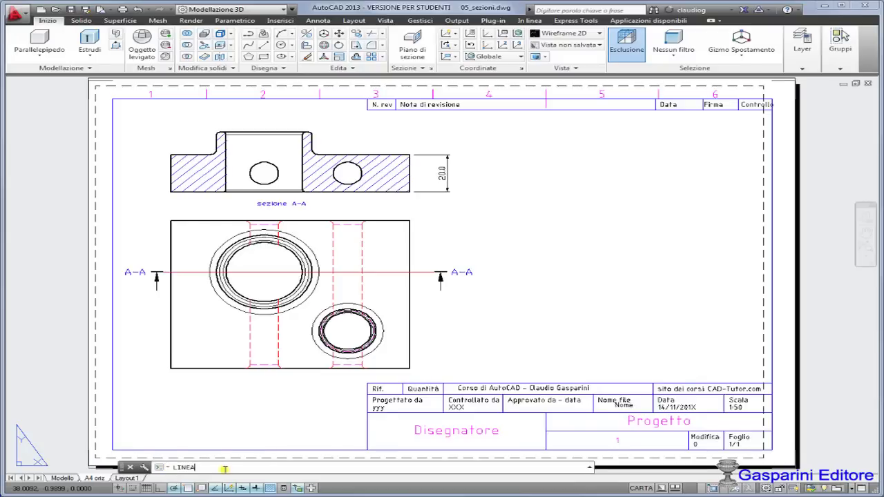
double_click(166, 461)
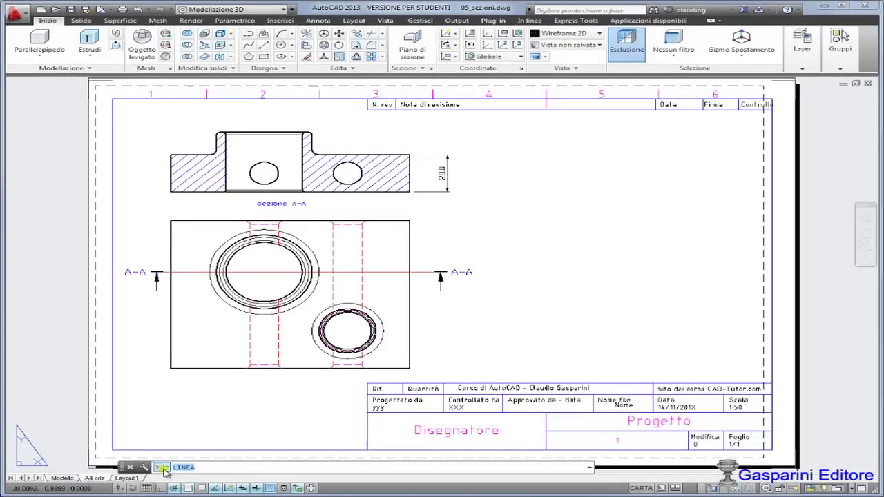
text(LIMITI)
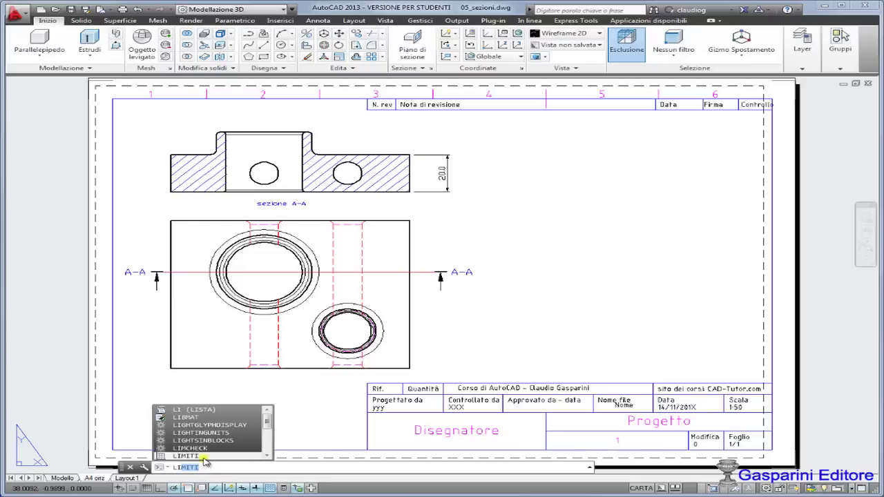
key(Down)
key(Down)
key(Down)
key(Down)
key(Down)
key(Down)
key(Down)
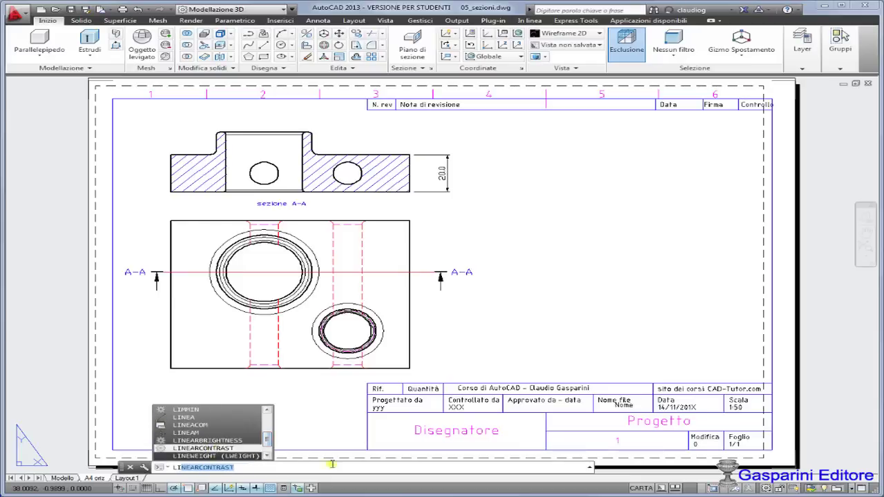
key(Down)
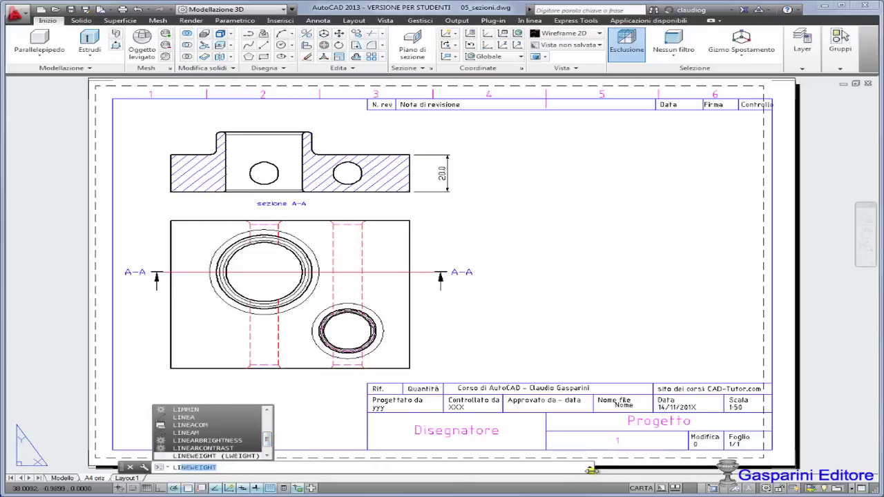
Step: Expand and scroll the command history, then show the command line customization menu
click(590, 469)
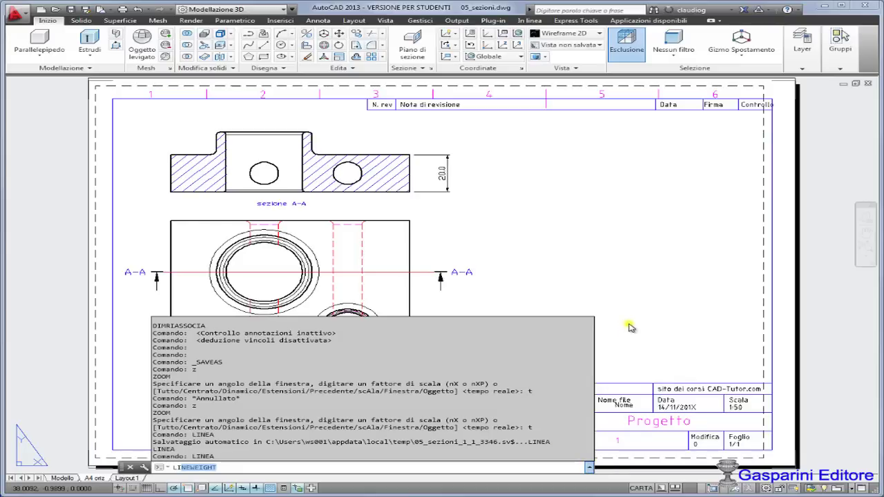
scroll(583, 390, up, 5)
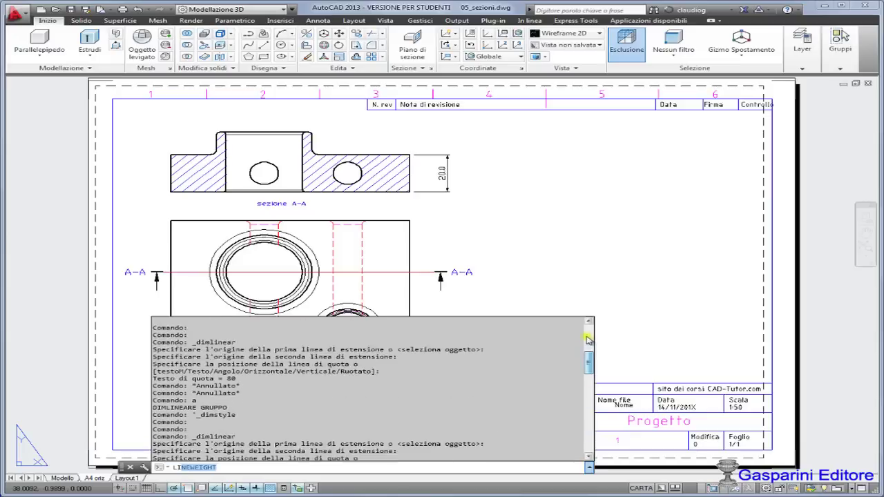
scroll(580, 396, up, 5)
scroll(580, 397, down, 3)
click(316, 466)
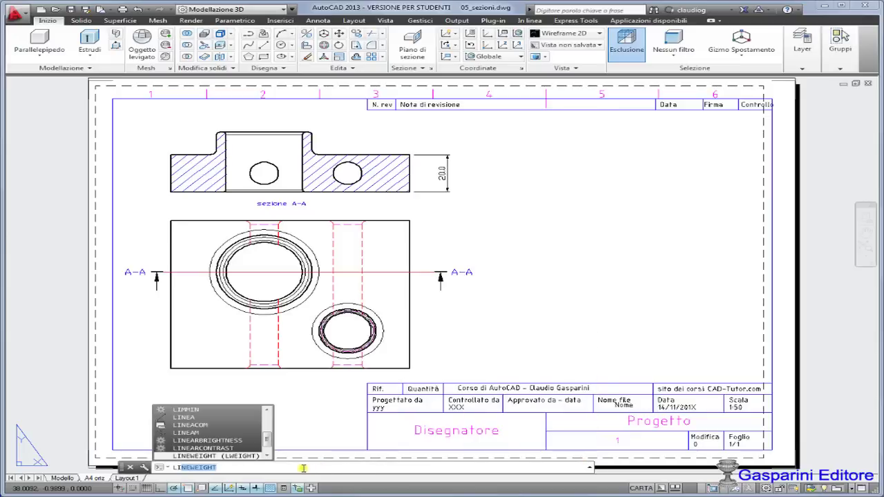
click(143, 467)
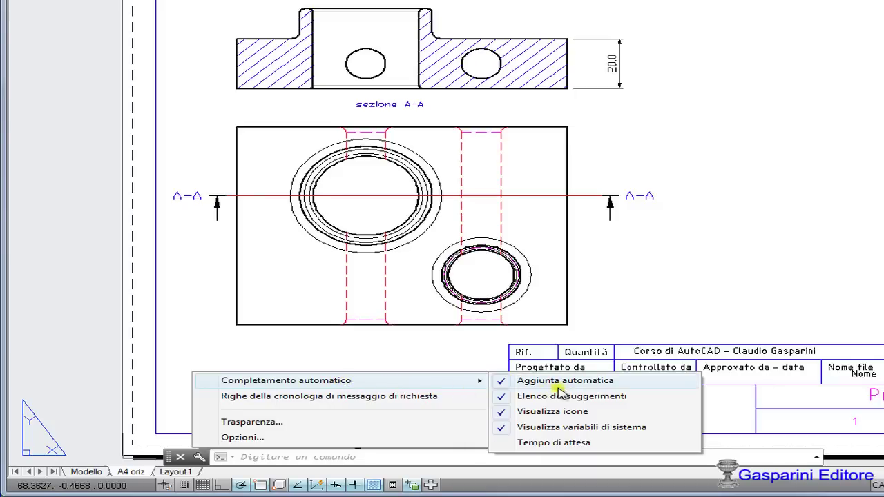
Step: Start setting CLIPROMPTLINES (default 3) and view the command line transparency without changing it
click(340, 399)
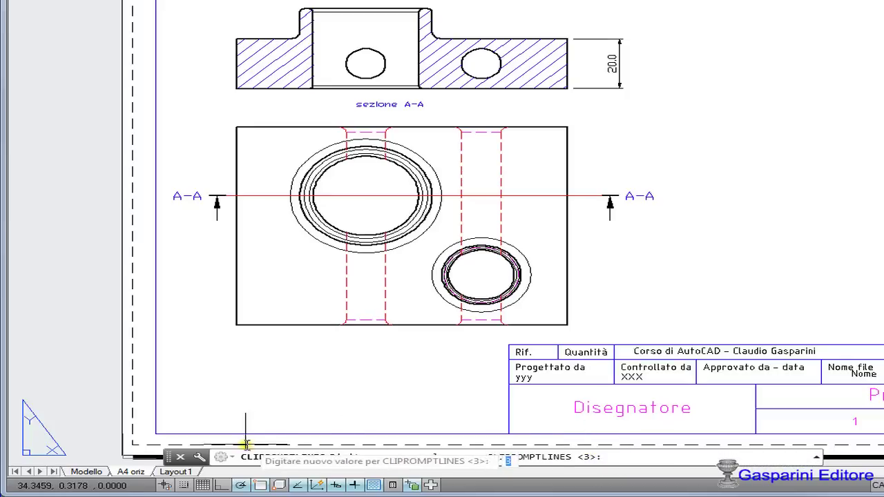
click(200, 456)
click(252, 422)
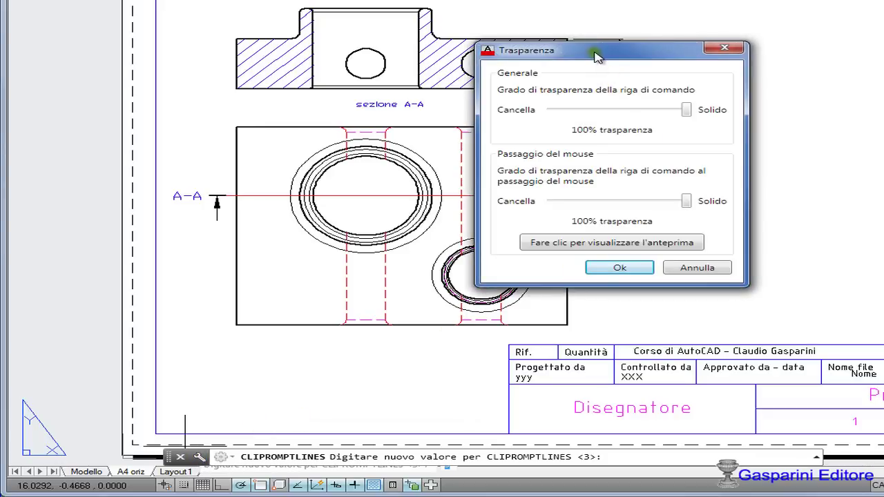
drag(595, 55, 565, 104)
mouse_move(656, 159)
mouse_down()
mouse_move(595, 168)
mouse_move(687, 170)
mouse_up()
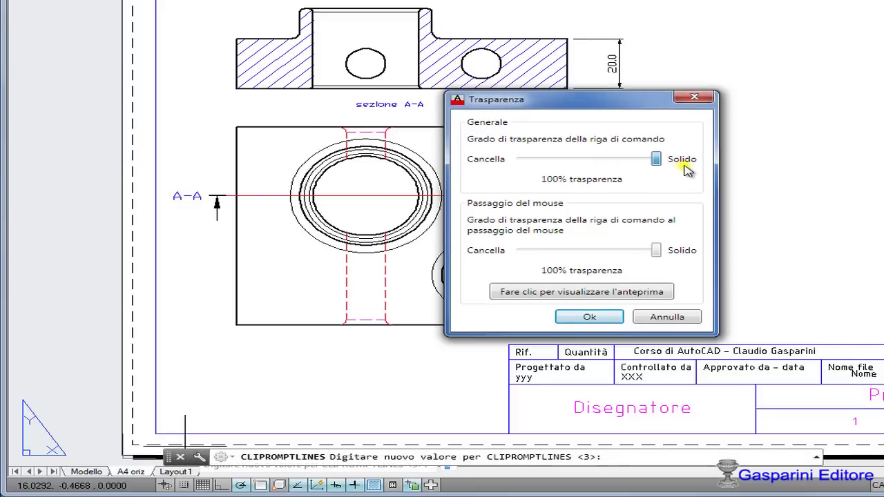
click(669, 317)
click(199, 456)
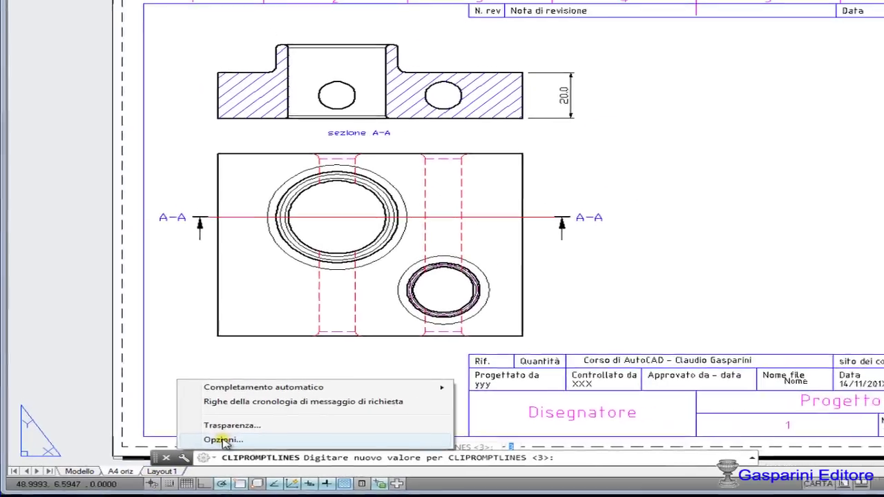
Step: Open the Options dialog from the command line menu, review Visualizzazione, and cancel unchanged
click(241, 380)
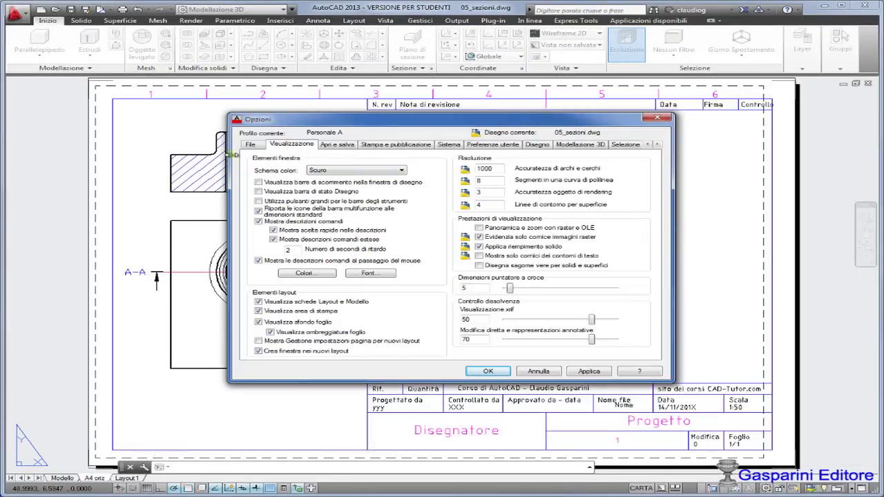
click(537, 373)
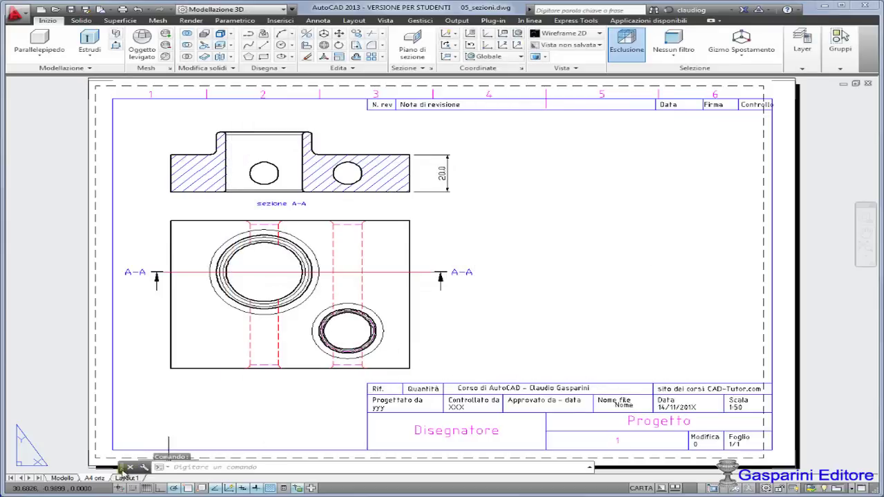
Step: Hide and restore the command line with Ctrl+9, then switch on Deduzione vincoli
key(ctrl+9)
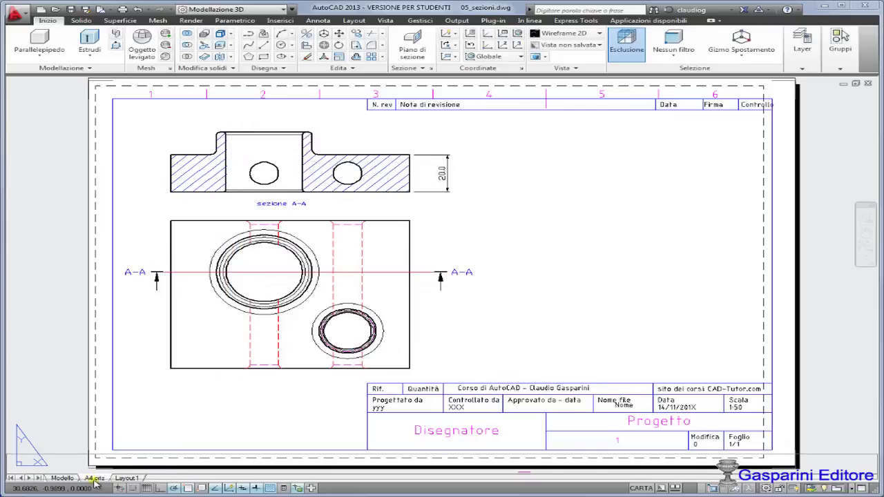
key(ctrl+9)
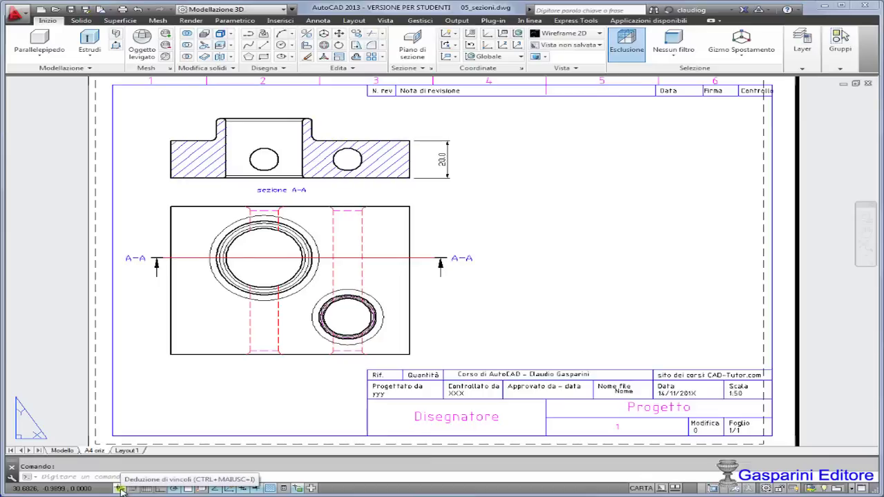
click(120, 489)
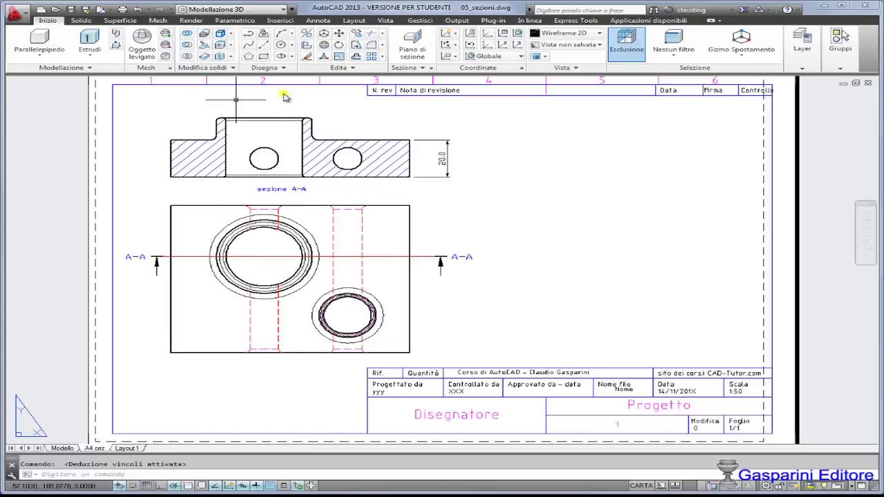
Step: Draw an open three-sided line outline (up, across, down) in the blank area right of the views
click(264, 44)
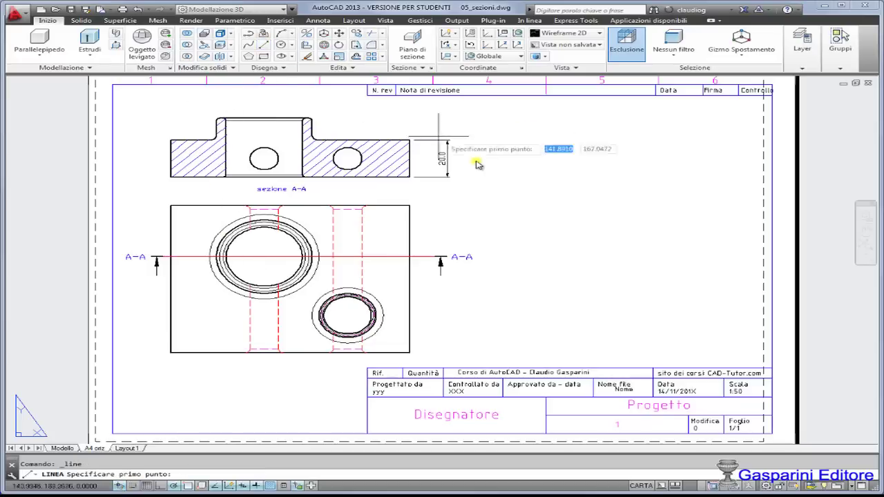
click(578, 253)
click(578, 174)
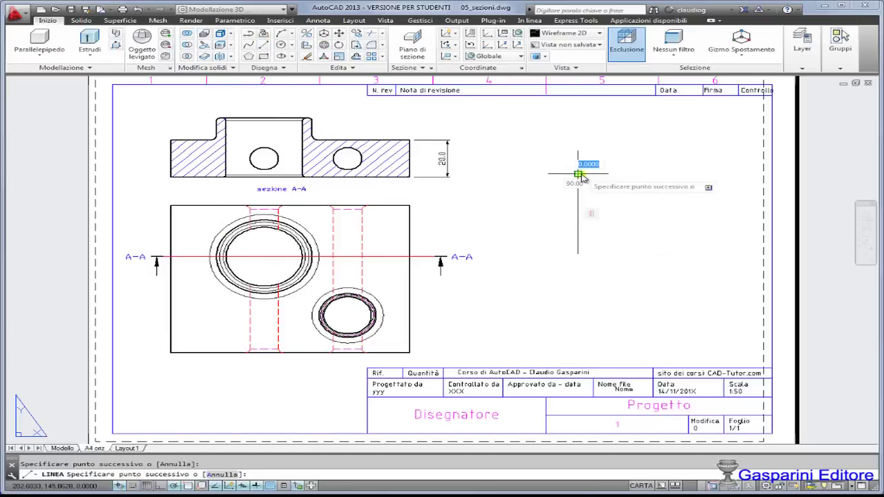
click(667, 174)
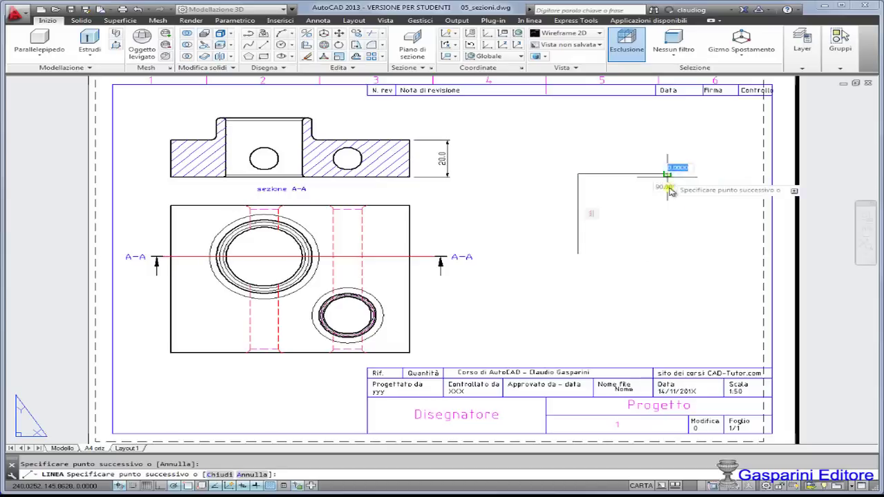
click(667, 253)
key(Escape)
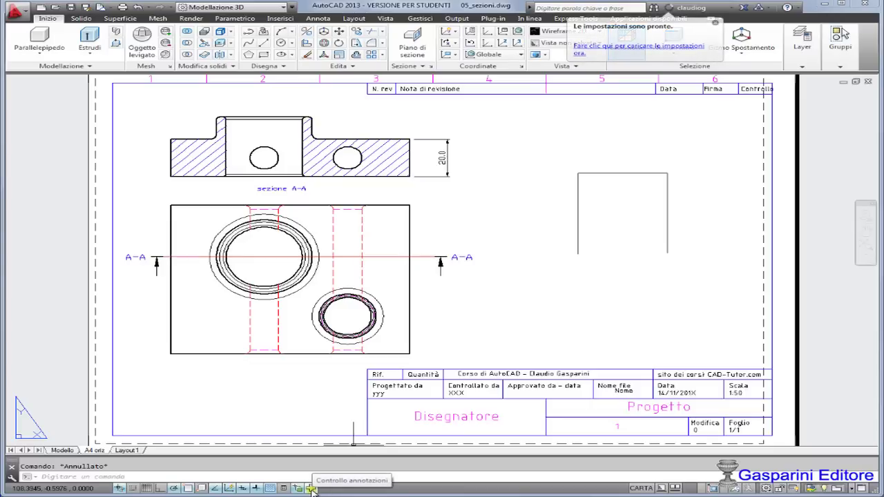
Step: Turn on annotation monitoring and select the flagged 20.0 dimension beside section A-A
click(312, 489)
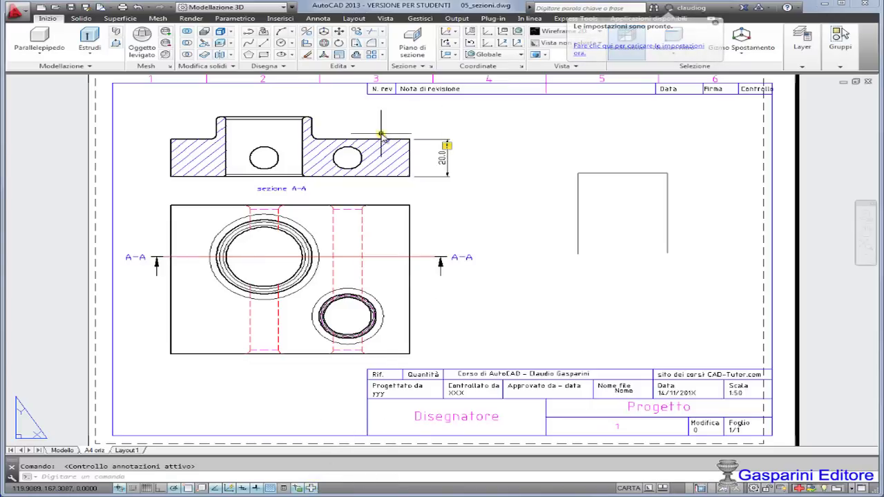
scroll(372, 112, up, 4)
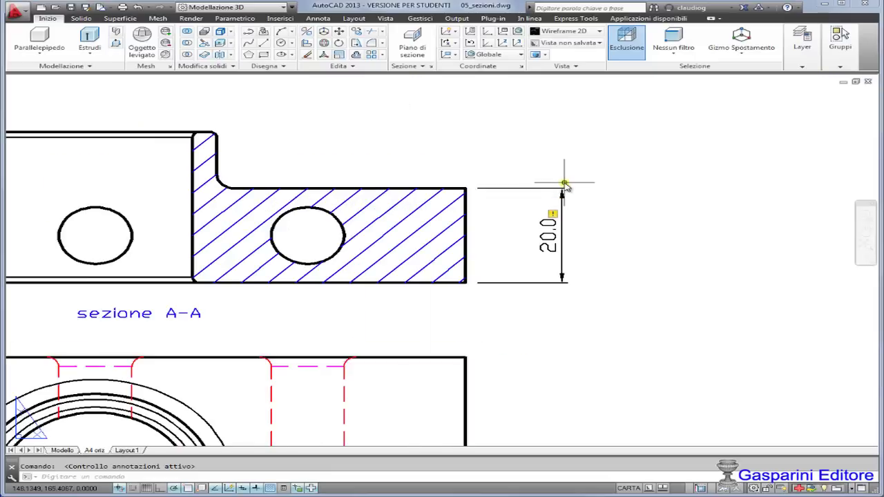
scroll(564, 185, down, 2)
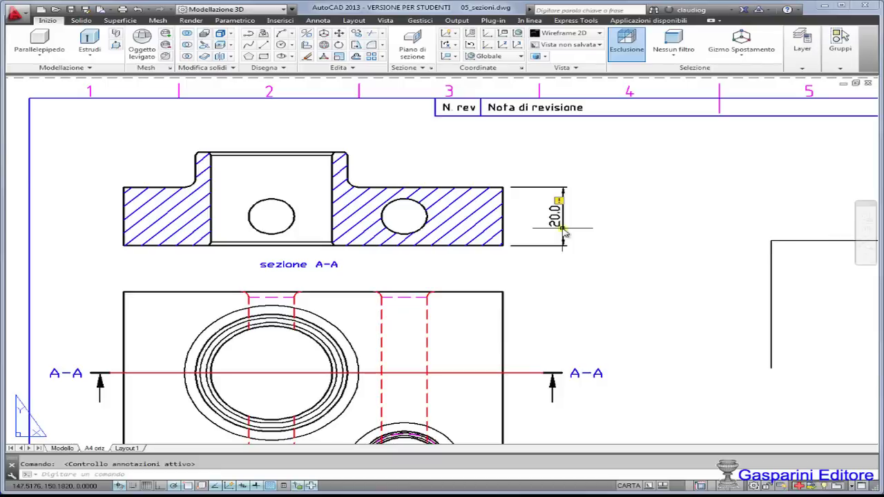
click(564, 234)
click(502, 188)
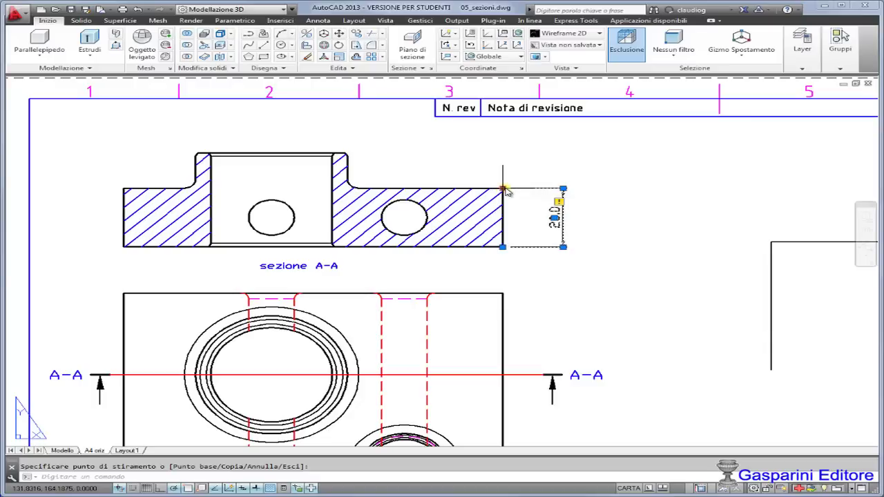
Step: Reassociate the dimension to the section's lower and upper right corners so it reads 40.0
click(504, 190)
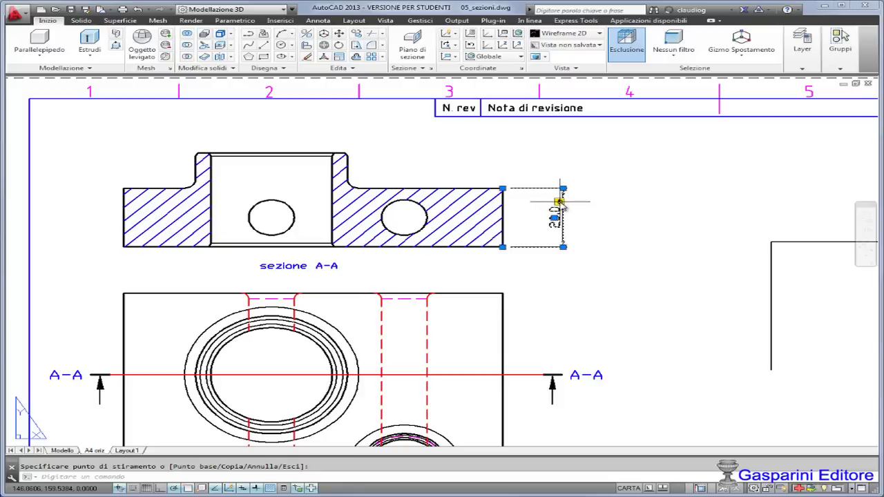
mouse_move(558, 202)
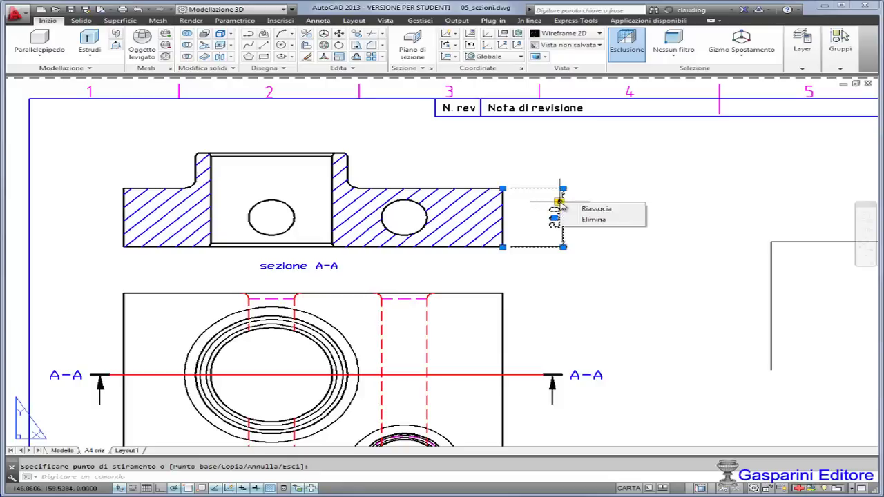
click(596, 209)
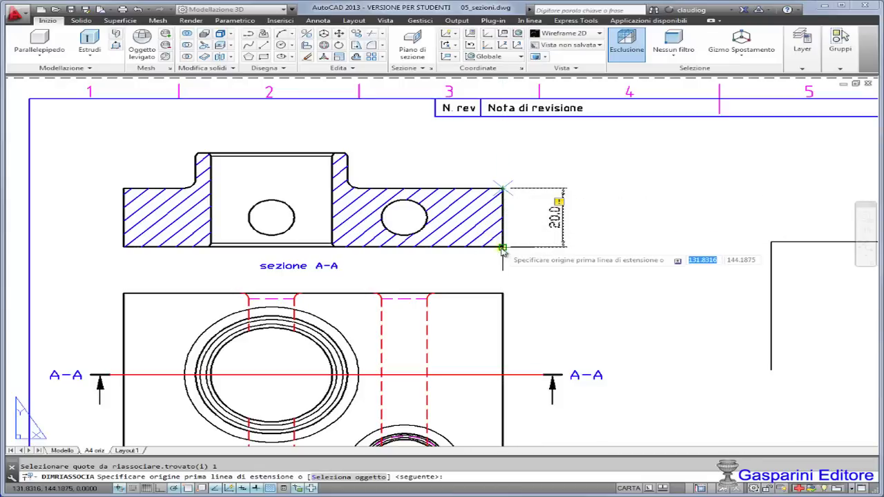
click(503, 248)
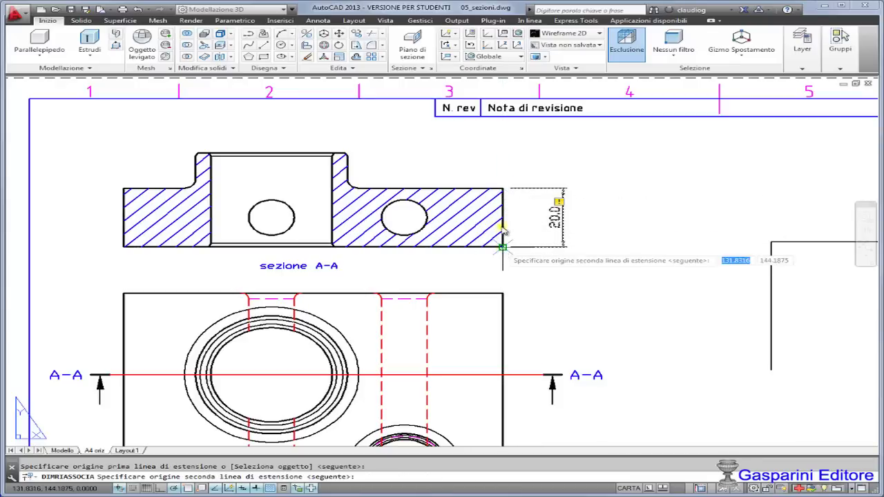
click(503, 188)
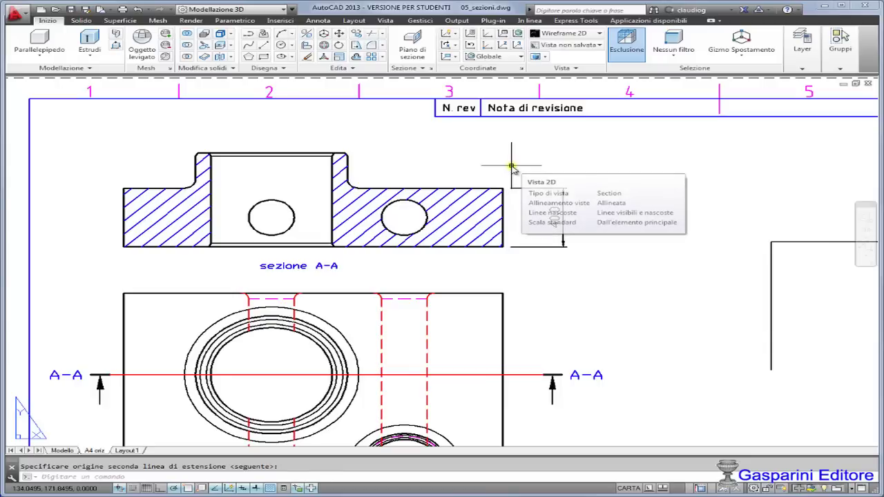
scroll(502, 203, up, 2)
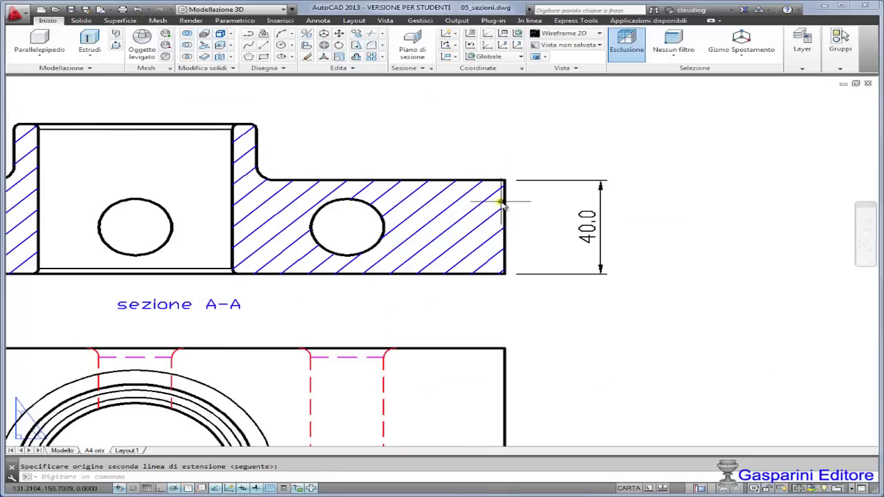
click(530, 183)
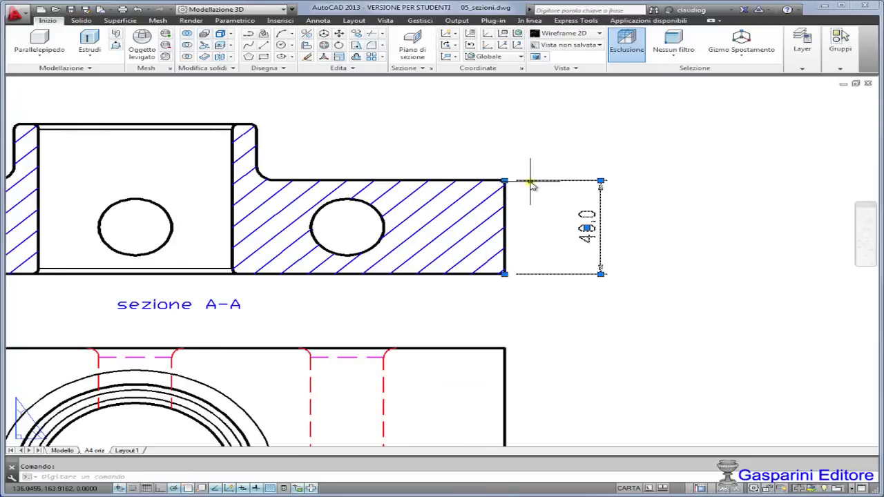
scroll(531, 184, down, 2)
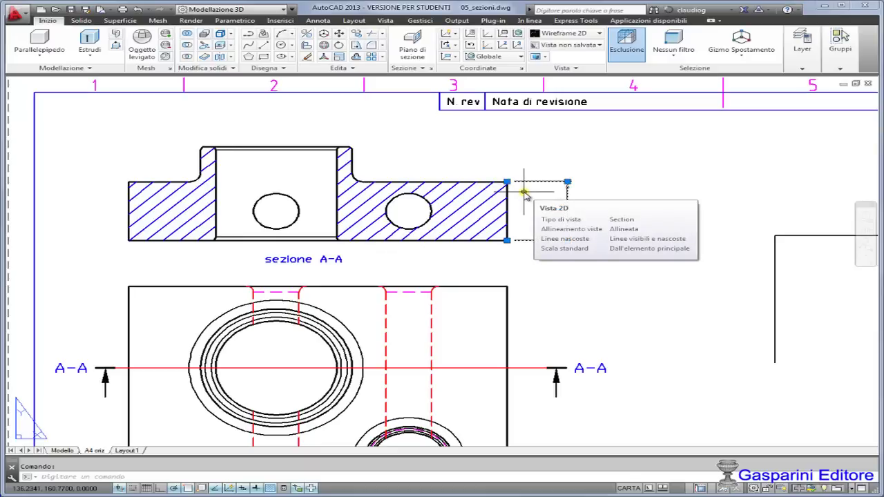
key(Escape)
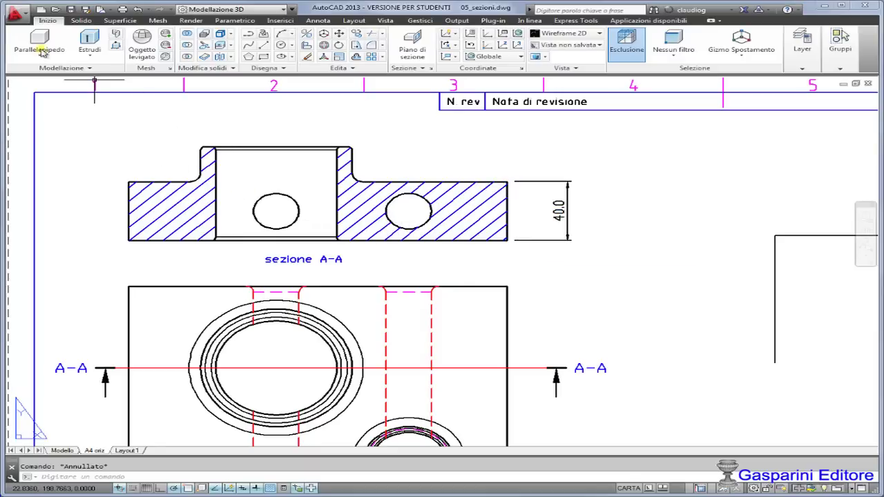
Step: Open Save As for 05_sezioni and review the file types, keeping AutoCAD 2013 (*.dwg)
click(17, 13)
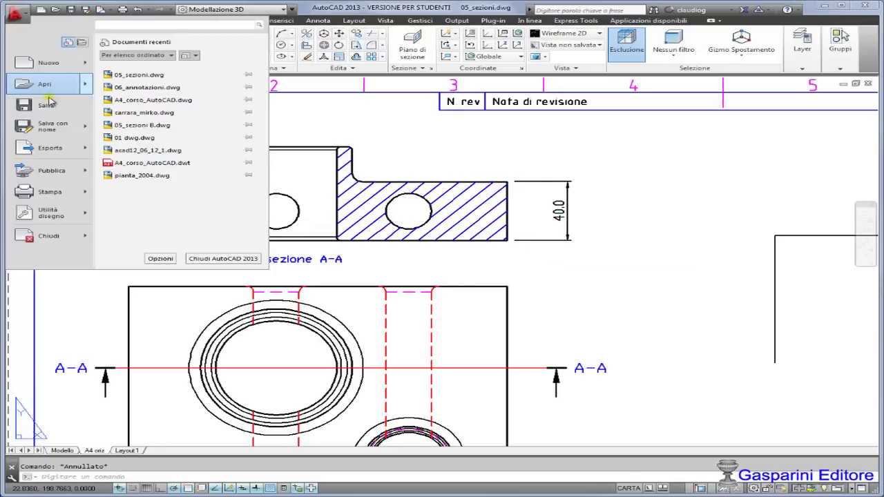
mouse_move(49, 123)
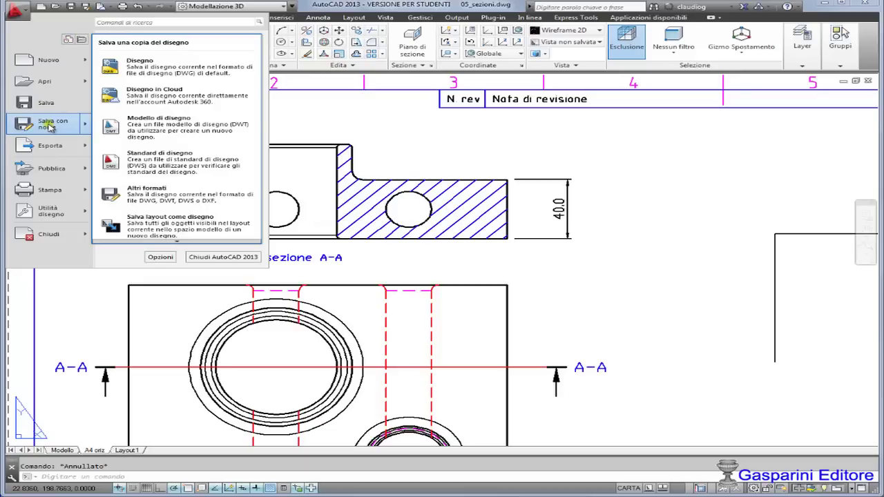
click(49, 125)
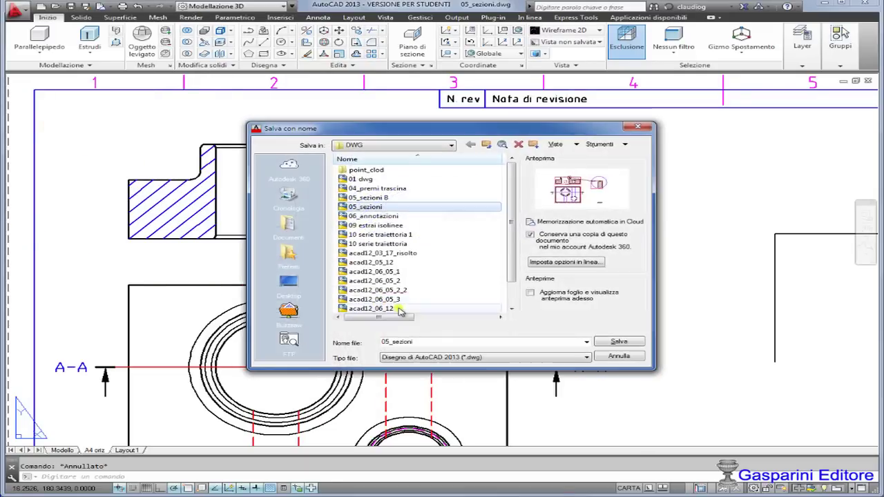
click(499, 357)
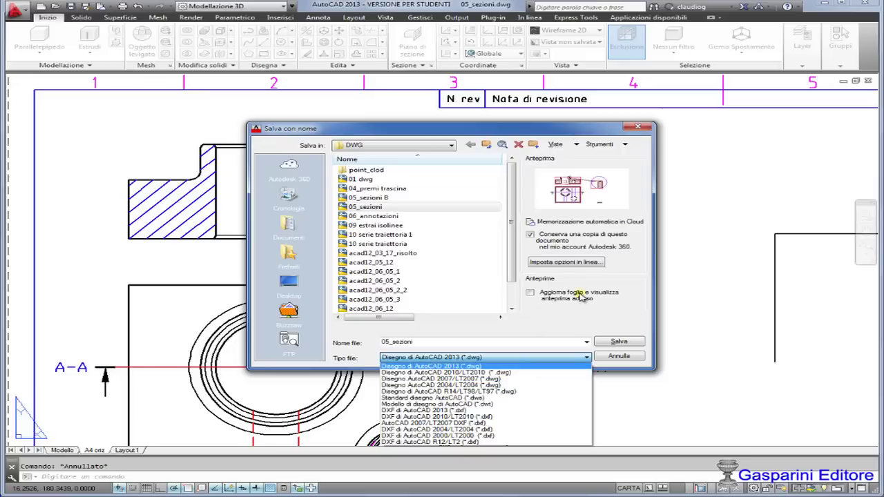
click(598, 274)
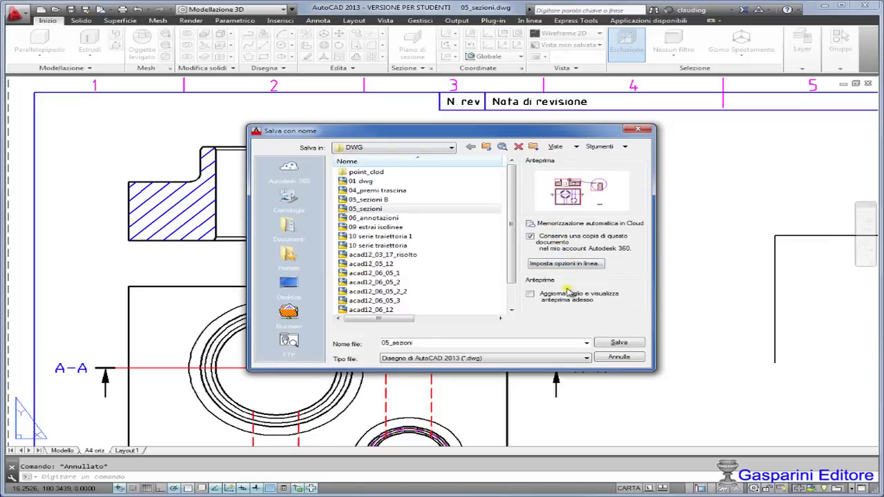
Step: Cancel the Imposta opzioni in linea dialog, then cancel Save As without saving
click(568, 264)
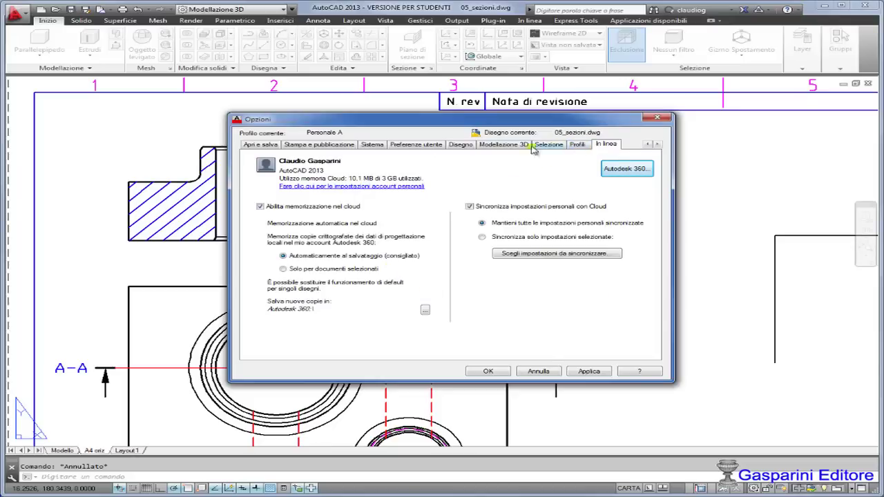
click(541, 373)
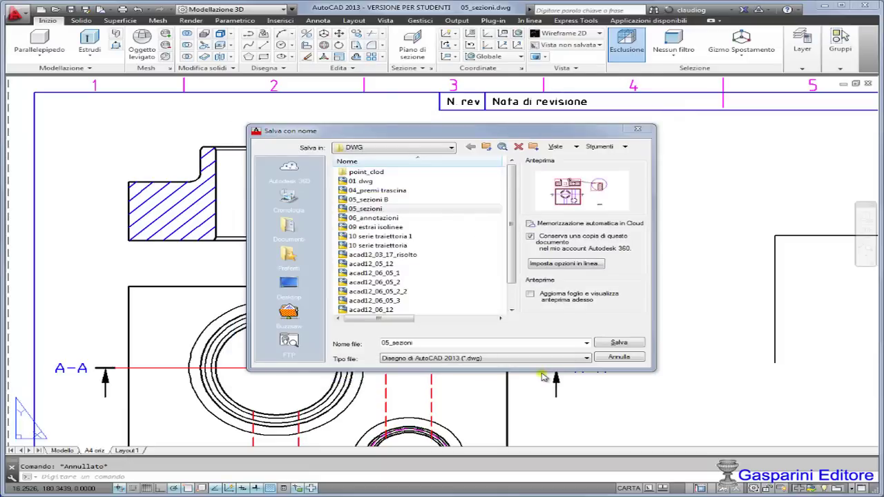
click(618, 357)
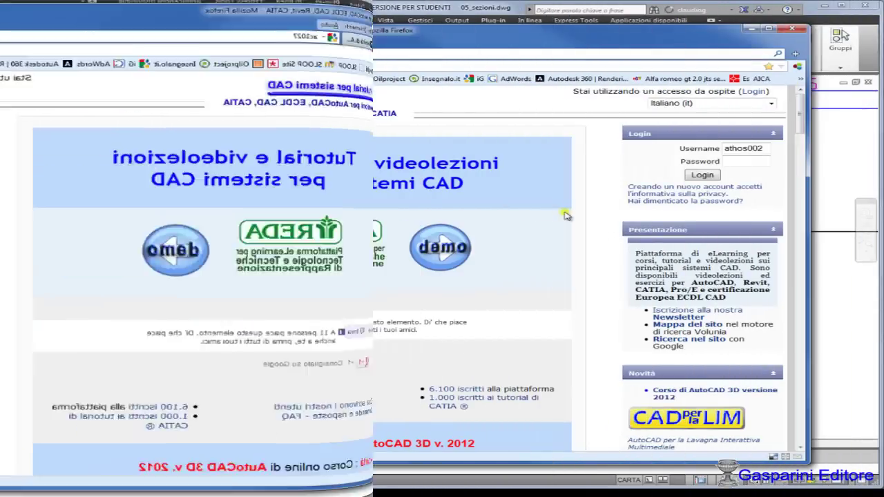
Step: On cad-tutor.com, open the 'S01 Risorse gratuite per AutoCAD, Revit e CATIA' course and browse its sections
scroll(565, 215, down, 3)
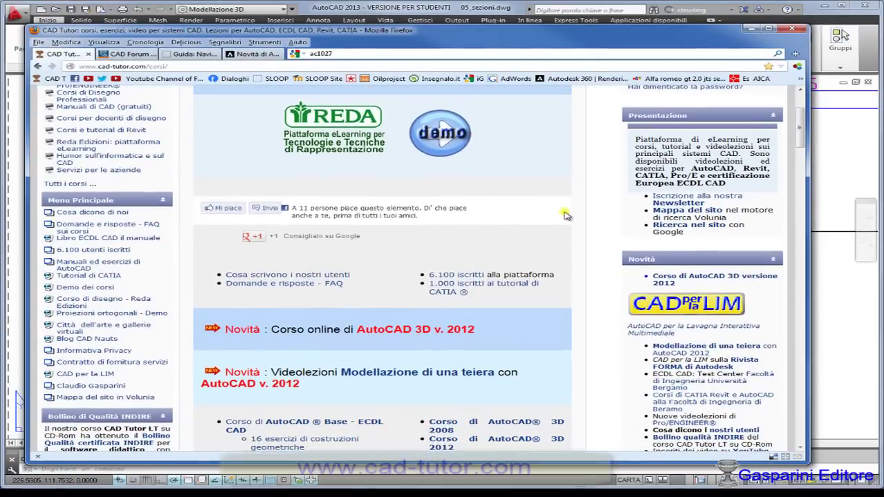
scroll(565, 215, up, 3)
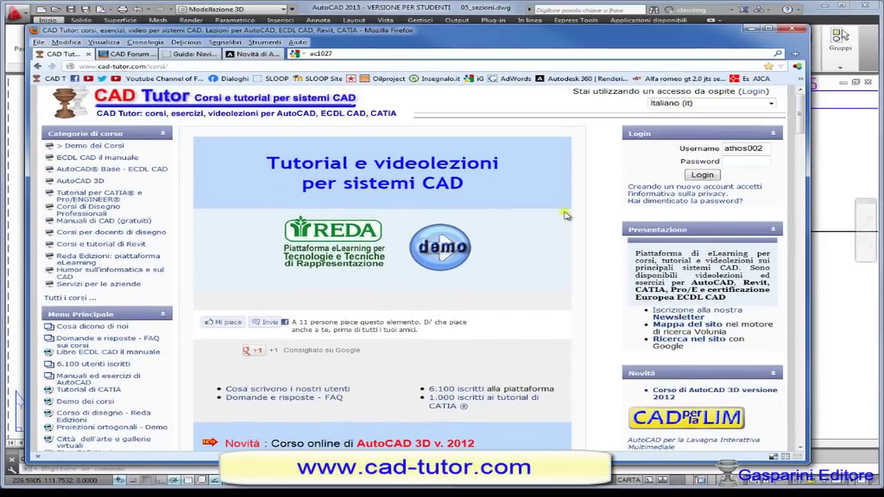
scroll(565, 216, down, 2)
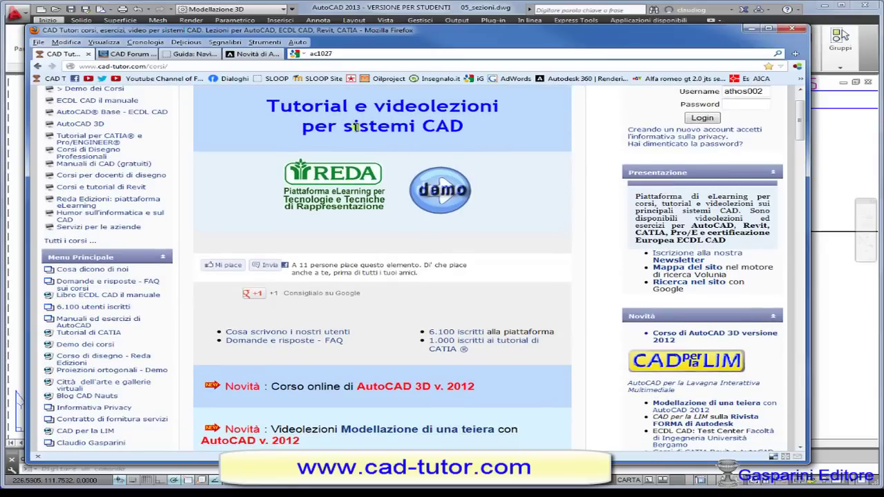
scroll(565, 215, up, 2)
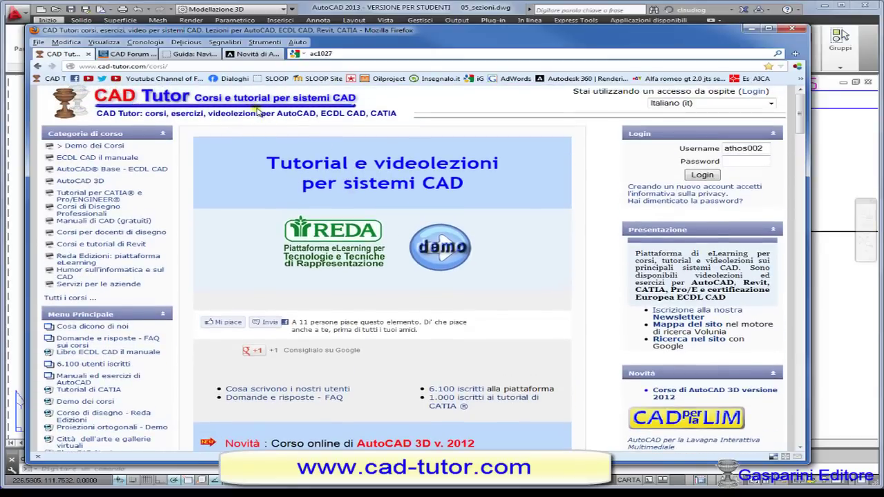
scroll(535, 226, down, 5)
scroll(538, 228, down, 4)
scroll(539, 228, down, 6)
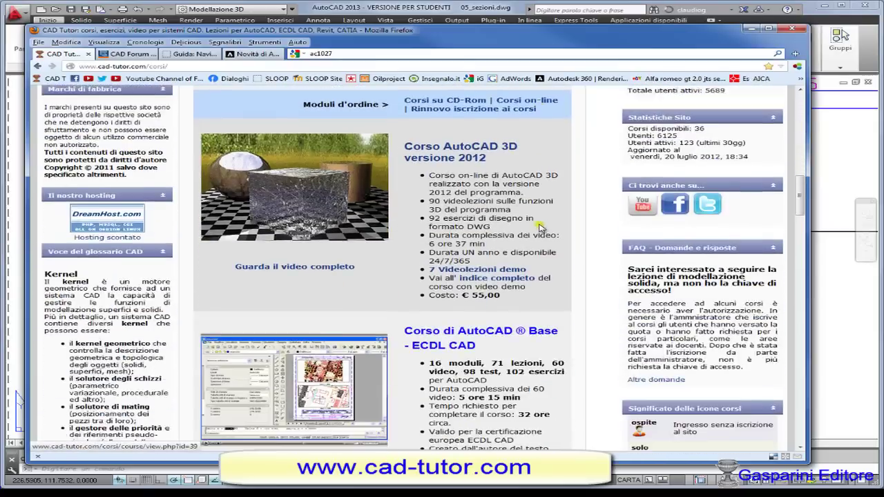
scroll(541, 228, down, 6)
scroll(543, 228, down, 5)
scroll(543, 228, down, 5)
scroll(546, 228, down, 5)
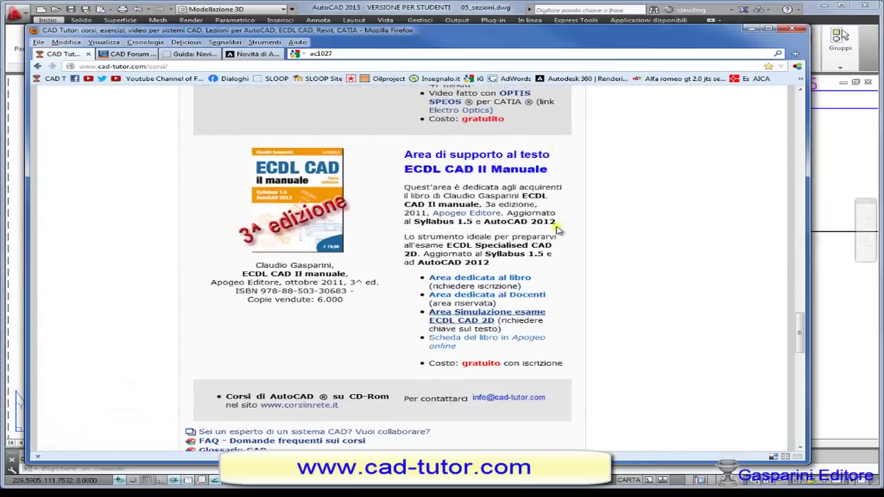
scroll(551, 228, down, 3)
scroll(555, 229, down, 3)
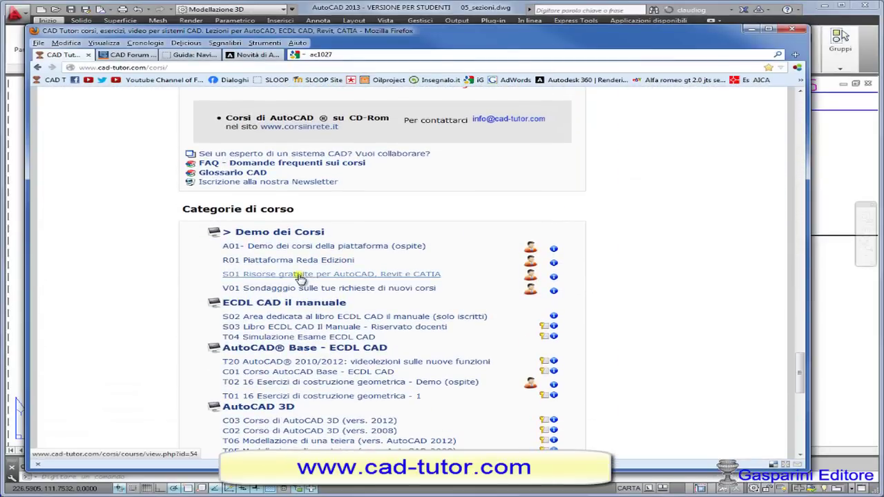
click(300, 276)
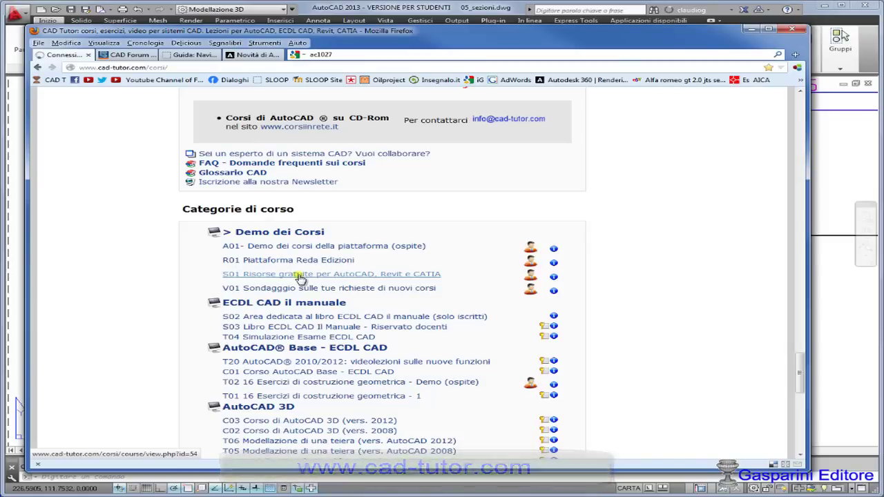
scroll(335, 271, down, 3)
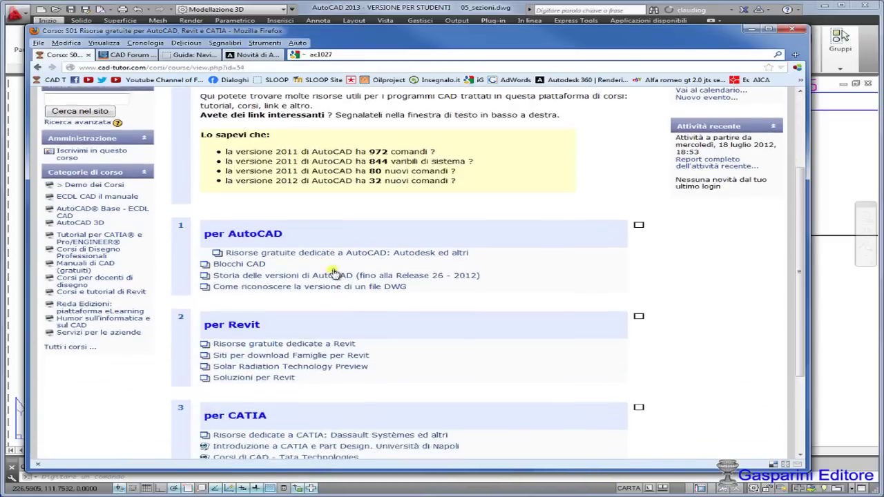
scroll(330, 258, down, 3)
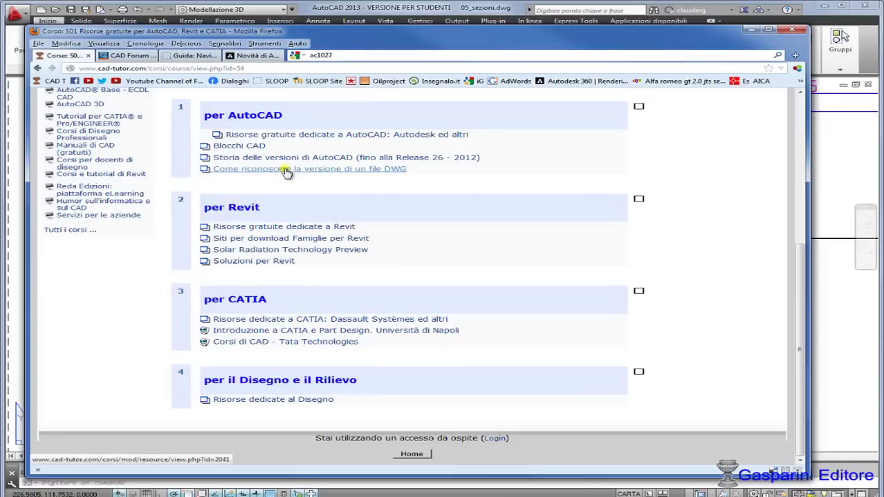
Step: Open the 'Come riconoscere la versione di un file DWG' page and highlight the AC1027 AutoCAD 2013 row
click(286, 172)
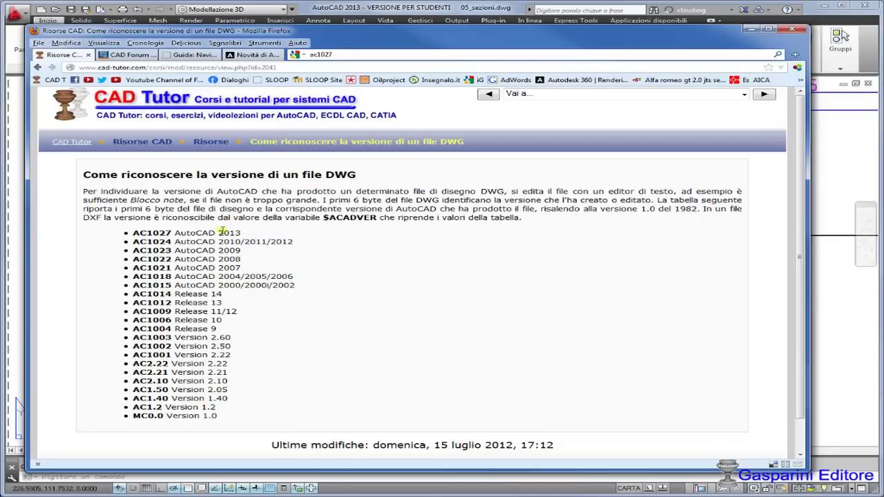
drag(243, 234, 127, 231)
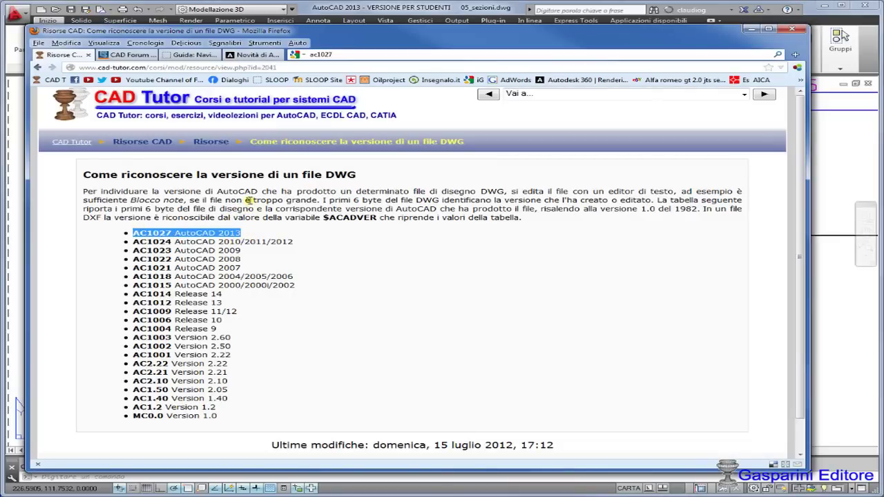
click(271, 231)
drag(136, 233, 275, 235)
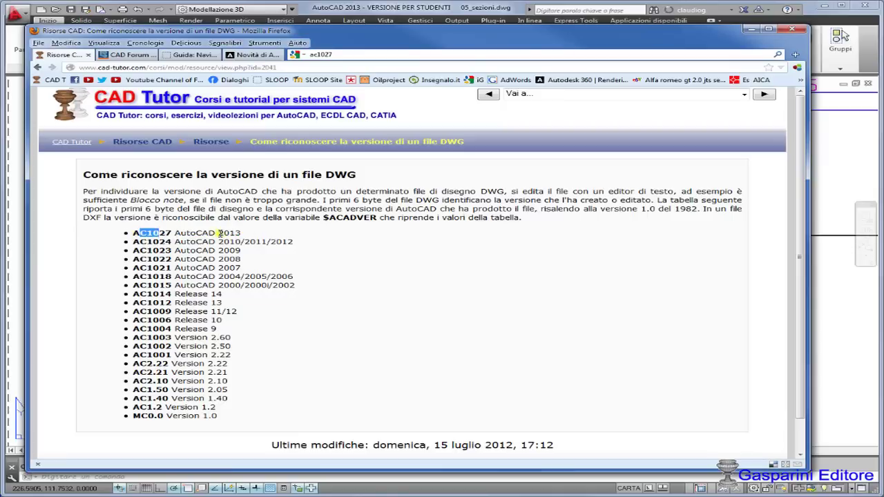
click(271, 238)
Step: Point out the explanatory paragraph, then the code AC1027 and AutoCAD 2013 on the table's first line
drag(131, 232, 447, 188)
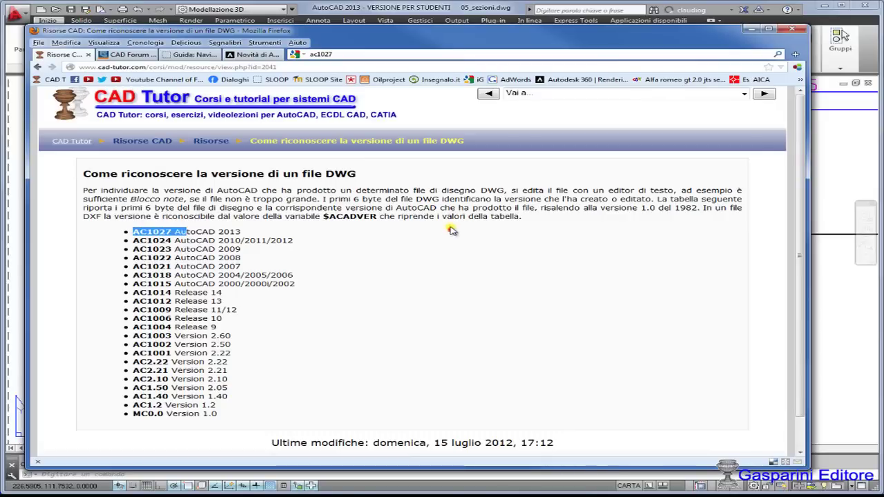
drag(592, 215, 587, 187)
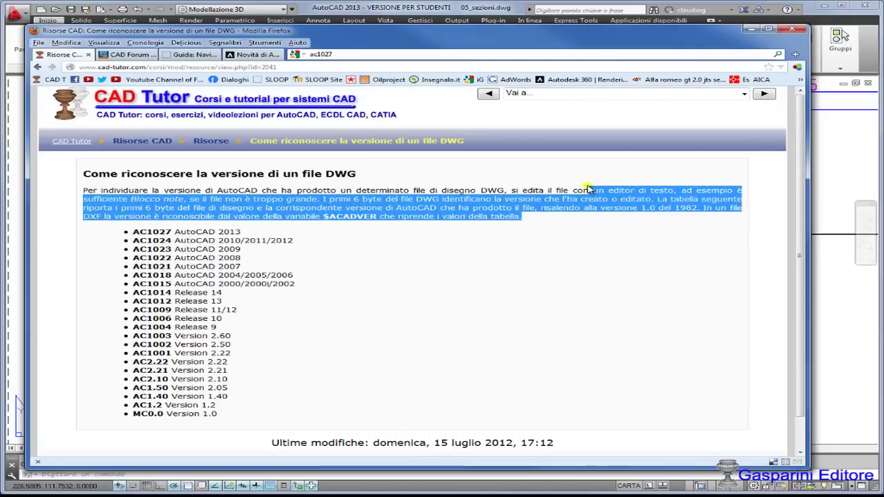
click(584, 185)
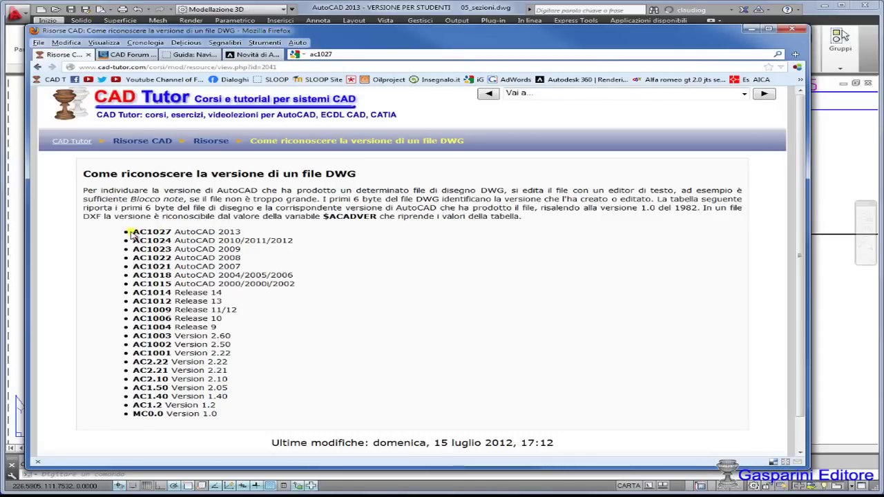
mouse_move(133, 233)
mouse_down()
mouse_move(173, 232)
mouse_move(133, 233)
mouse_up()
click(172, 231)
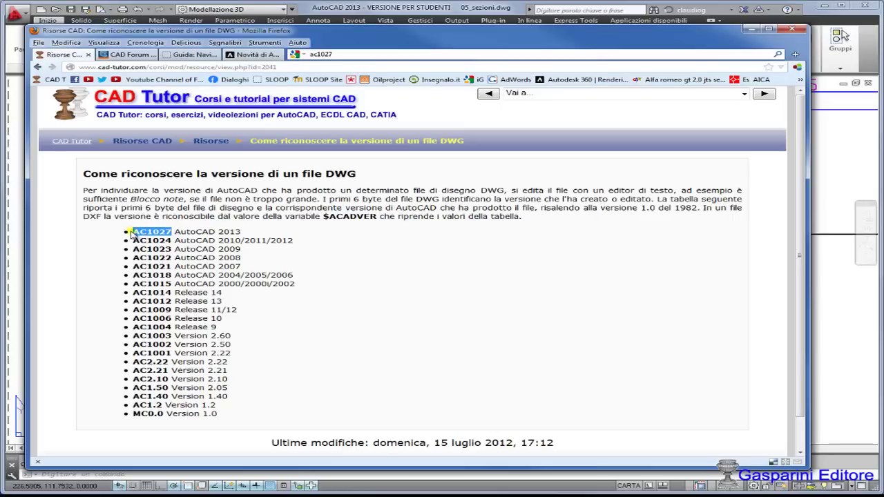
click(136, 234)
drag(242, 233, 167, 233)
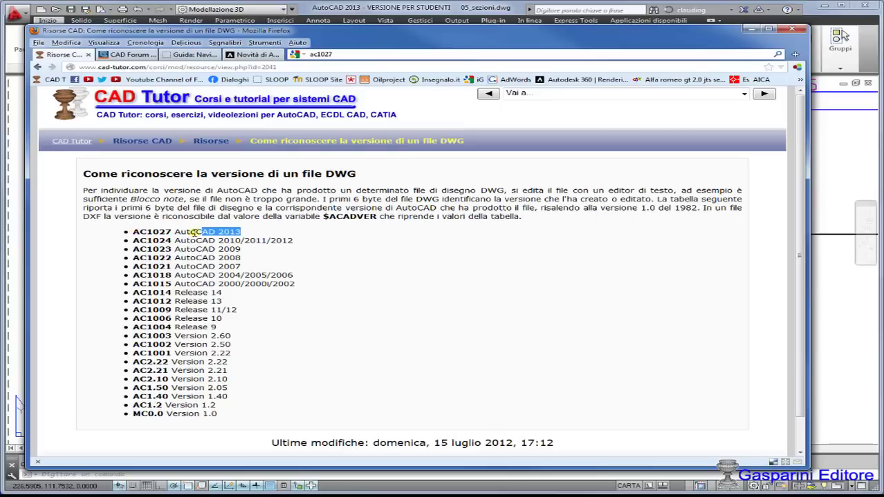
click(147, 233)
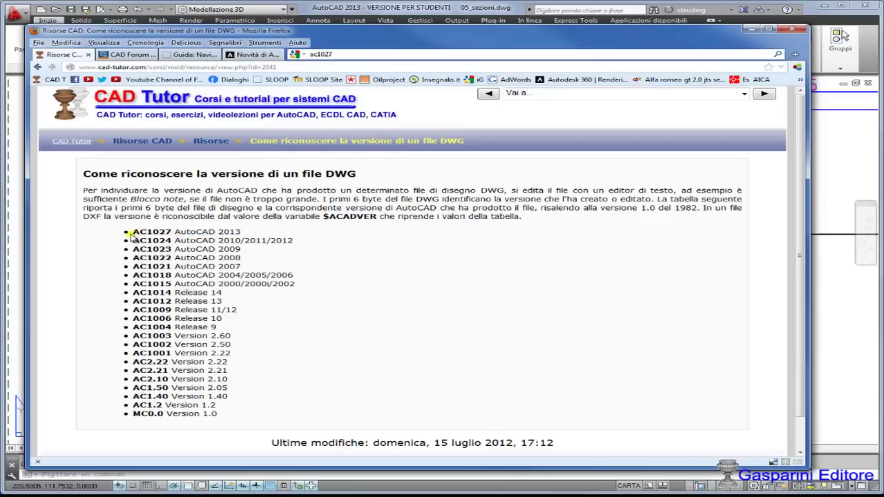
drag(135, 233, 173, 233)
click(175, 235)
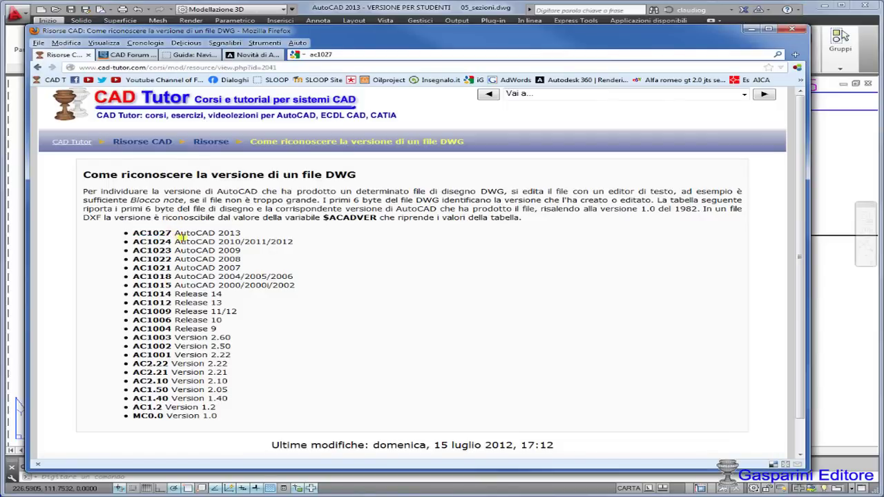